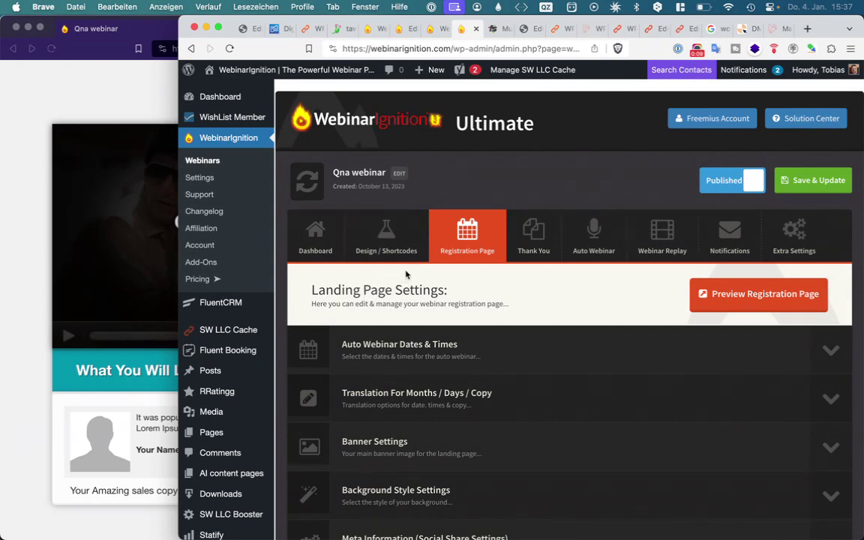
- Highlight the Qna webinar title, then scroll down to the Paid Webinar settings
scroll(406, 275, right, 1)
drag(332, 171, 386, 181)
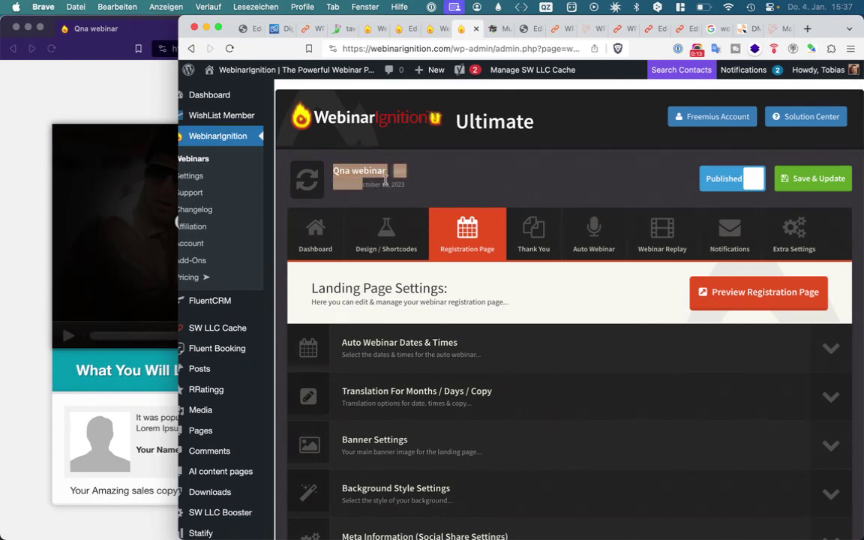
click(453, 179)
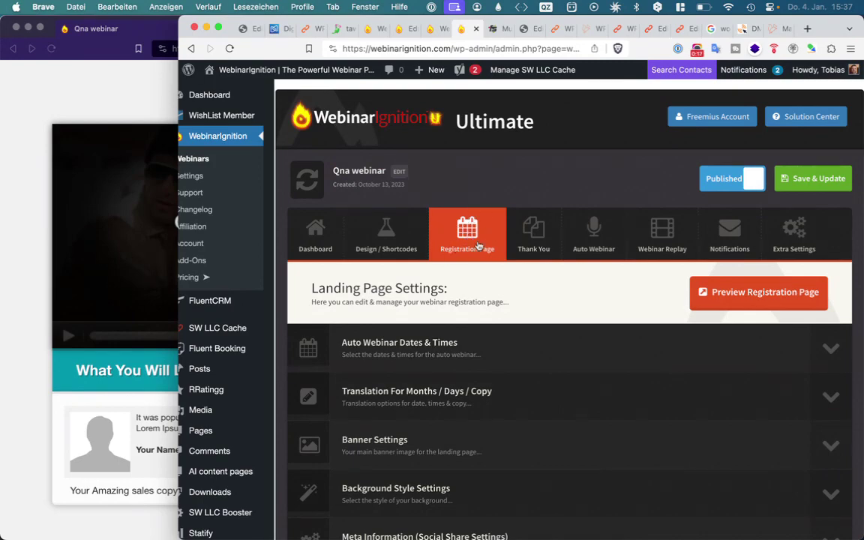
scroll(478, 246, down, 15)
scroll(478, 246, up, 10)
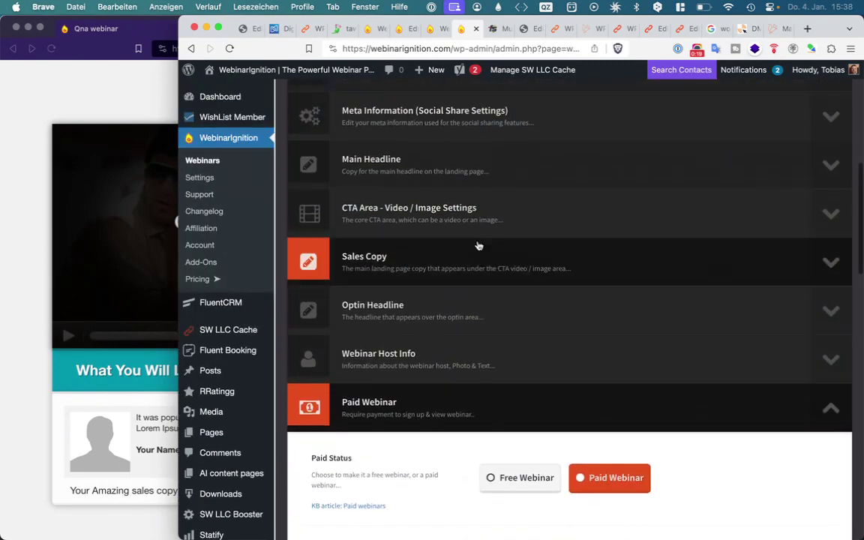
scroll(402, 436, down, 2)
- Re-expand Paid Webinar and review the Digistore24 payment checkout URL before moving to the pricing page
click(525, 307)
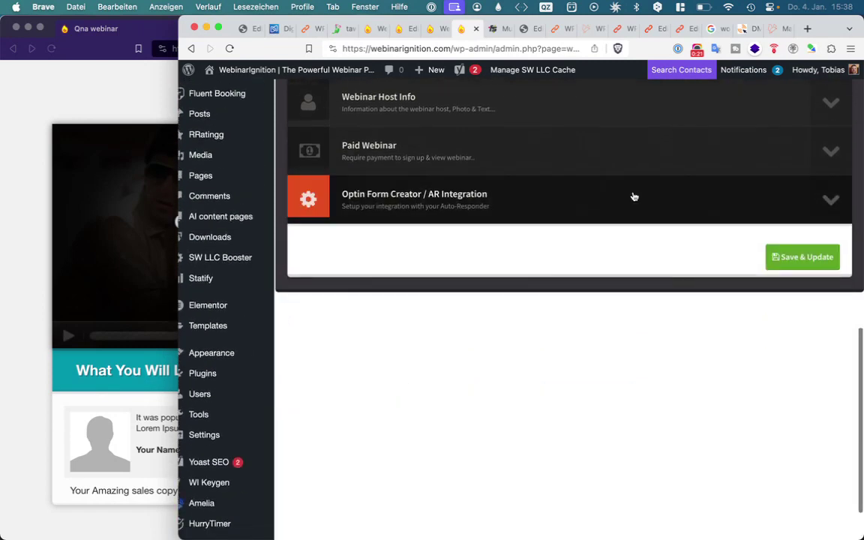
click(518, 159)
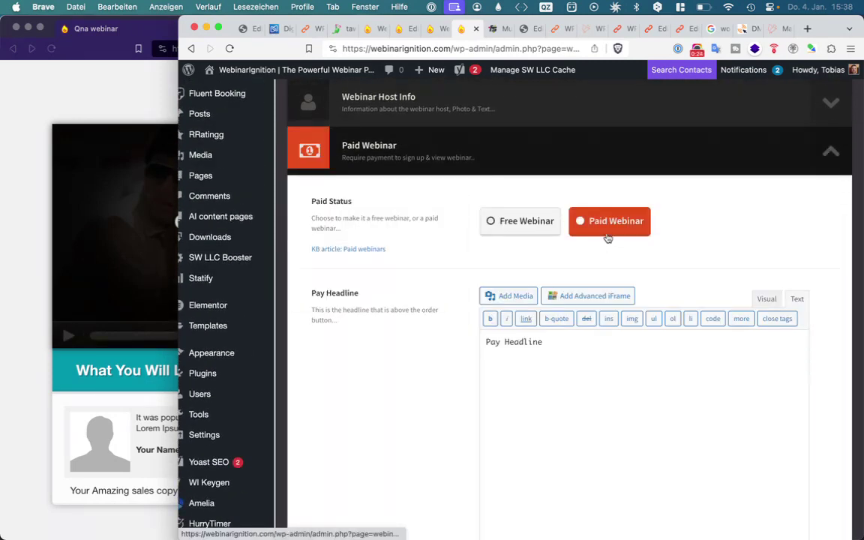
scroll(607, 237, down, 5)
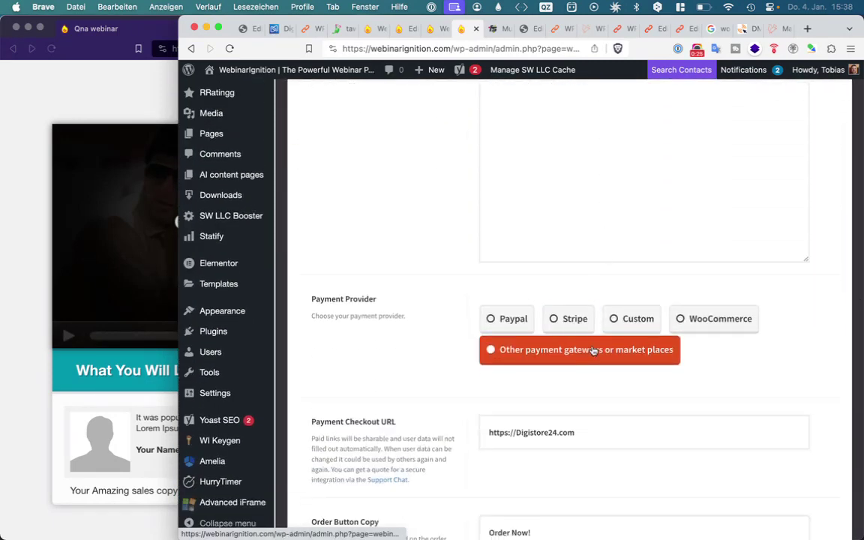
triple_click(599, 424)
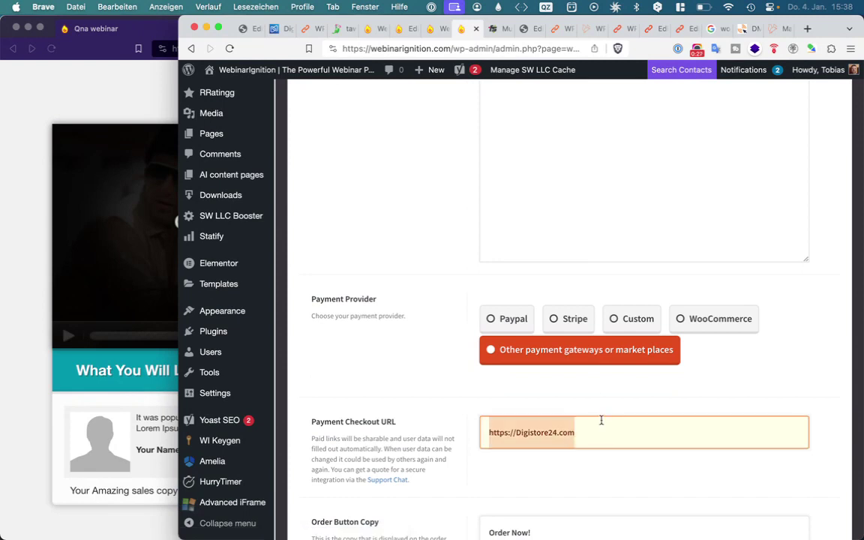
click(600, 433)
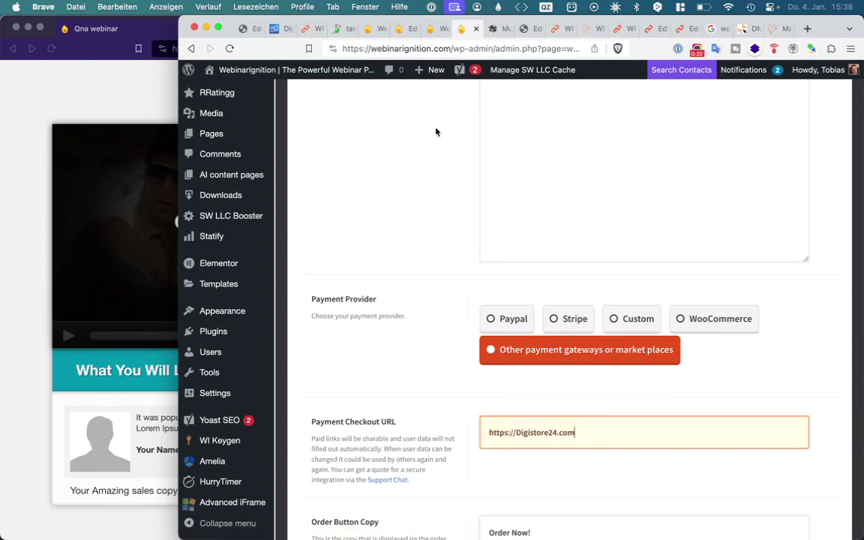
click(366, 29)
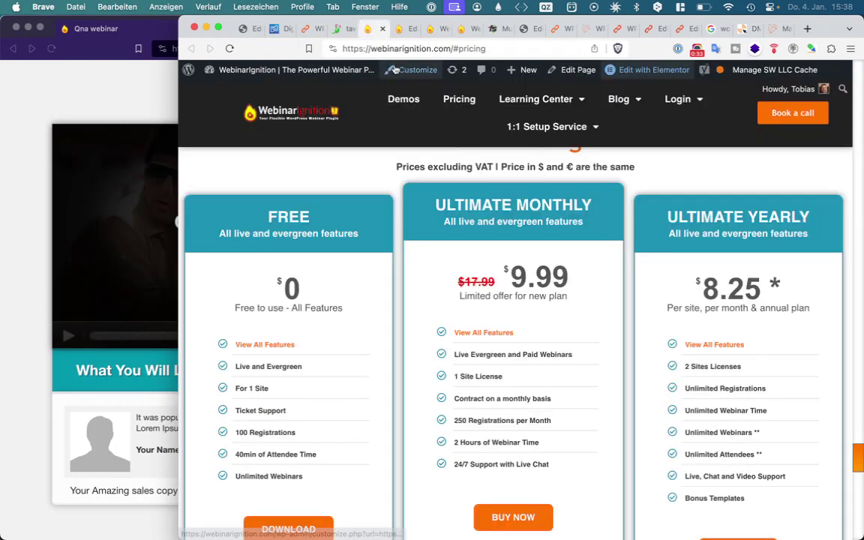
- Copy the clean checkout link of the yearly Jährlich plan from the WP2LEADS Preise section
click(315, 30)
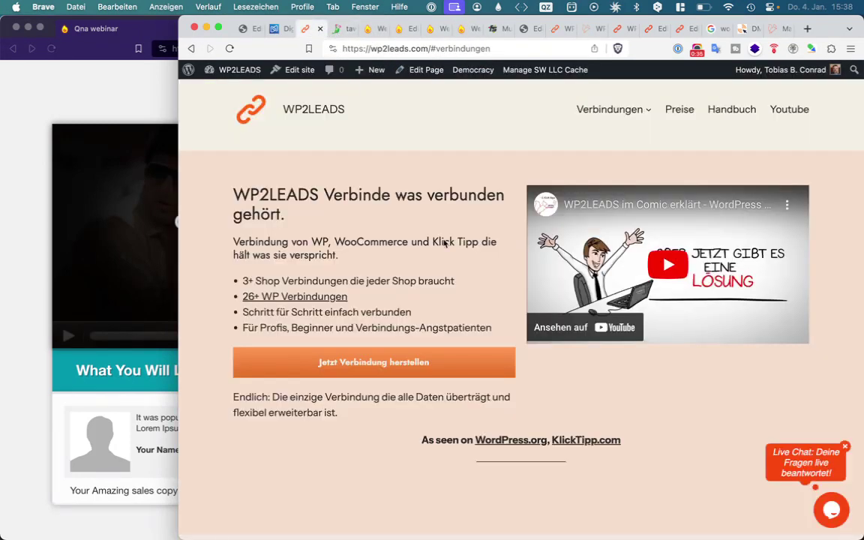
click(409, 352)
right_click(515, 351)
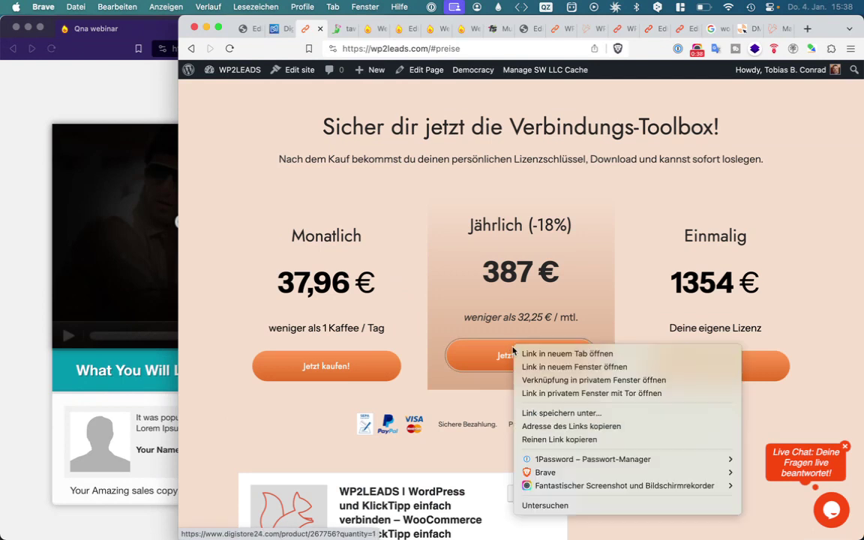
click(556, 441)
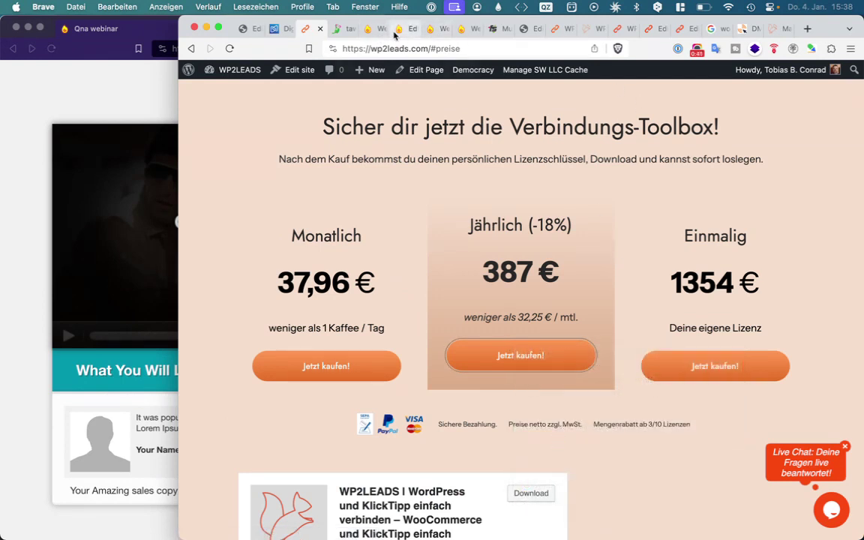
click(697, 51)
- Replace the Payment Checkout URL with the copied Digistore checkout link
click(578, 163)
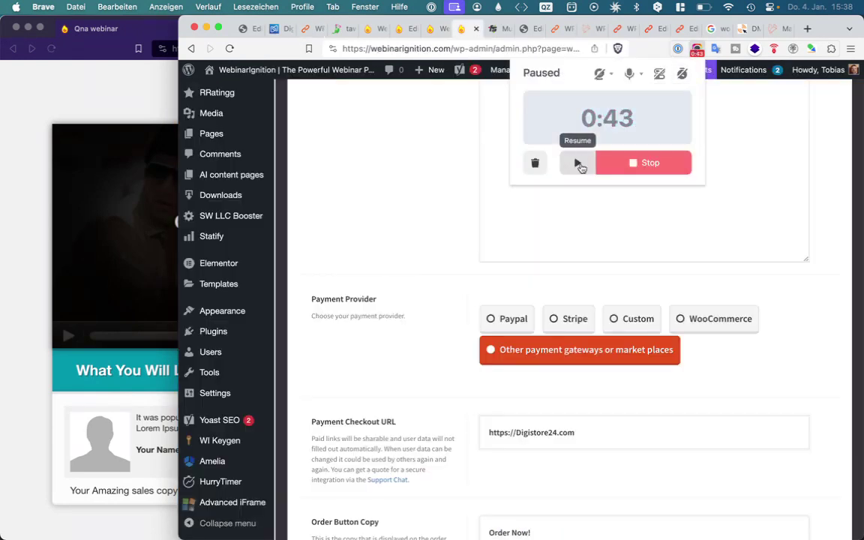
click(575, 162)
click(608, 429)
key(super+a)
text(https://www.digistore24.com/product/267756?quantity=1)
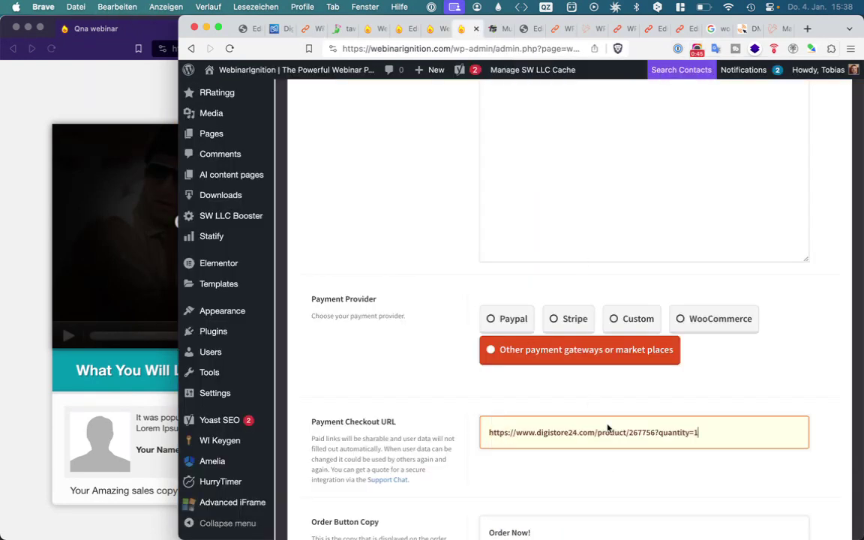
click(597, 403)
- Review the Order Now! button text, the Secret Paid Code and the Paid Webinar URL
scroll(598, 403, down, 3)
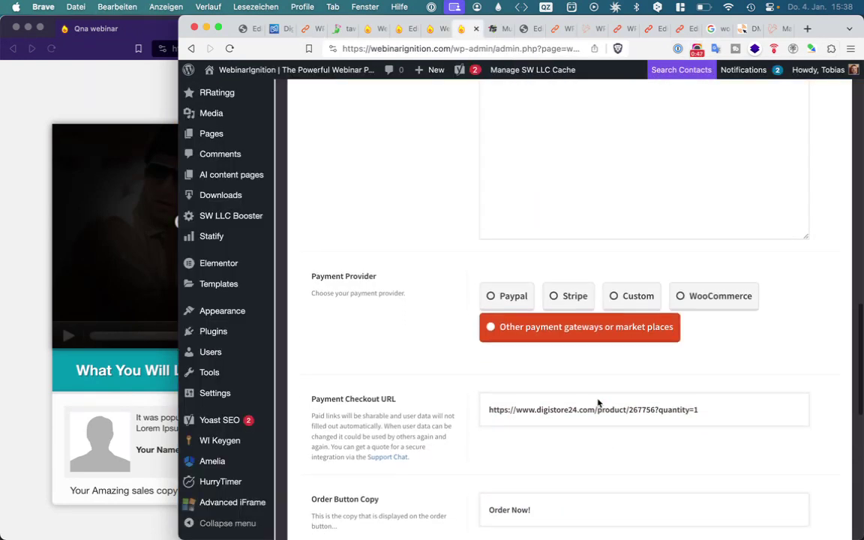
click(578, 409)
scroll(579, 408, down, 7)
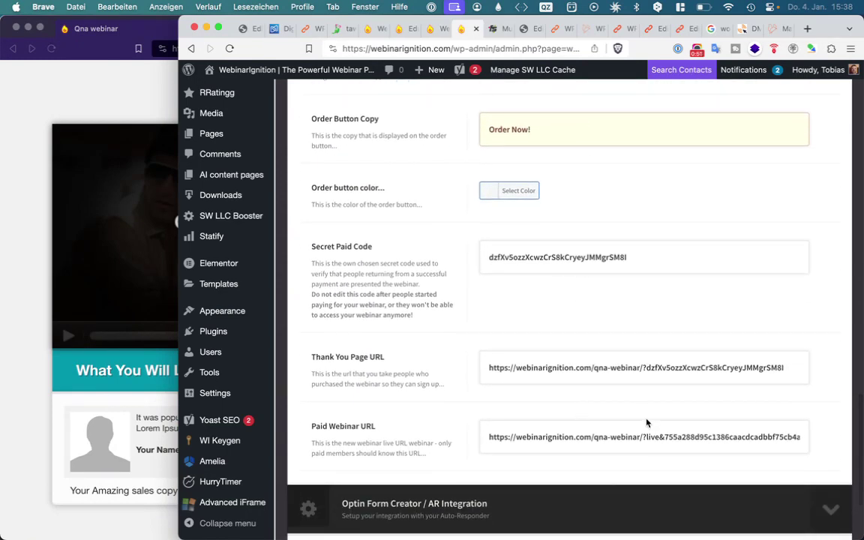
click(626, 263)
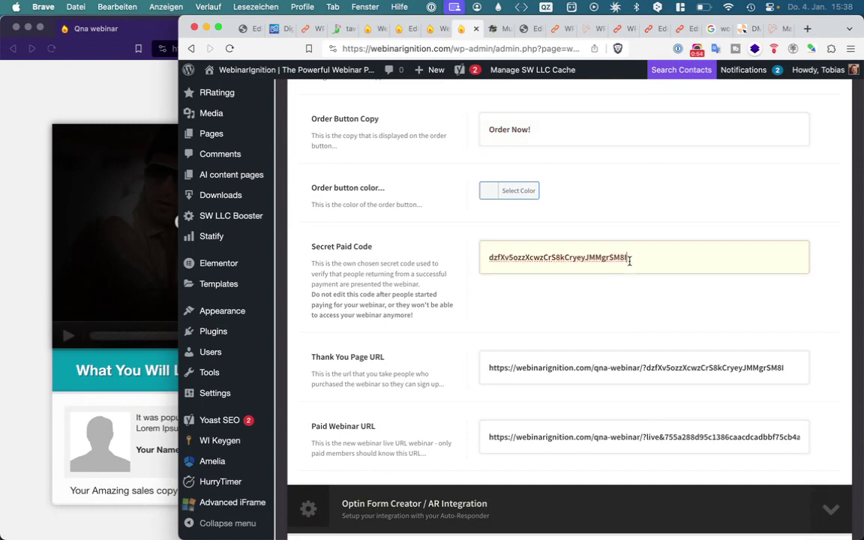
drag(646, 368, 798, 372)
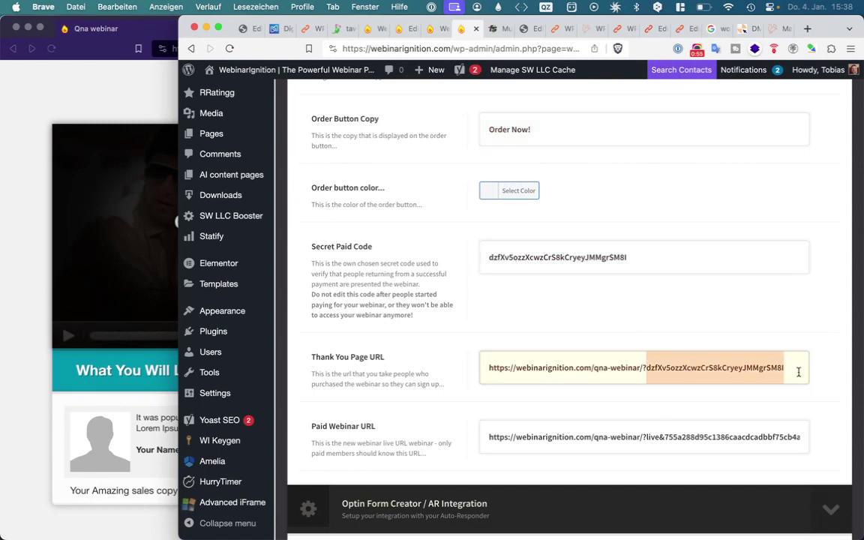
click(487, 437)
triple_click(488, 437)
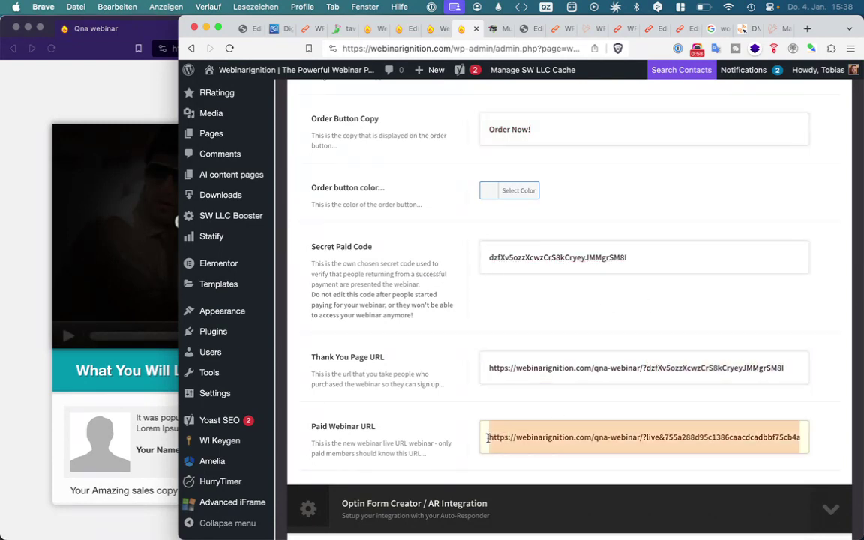
click(488, 437)
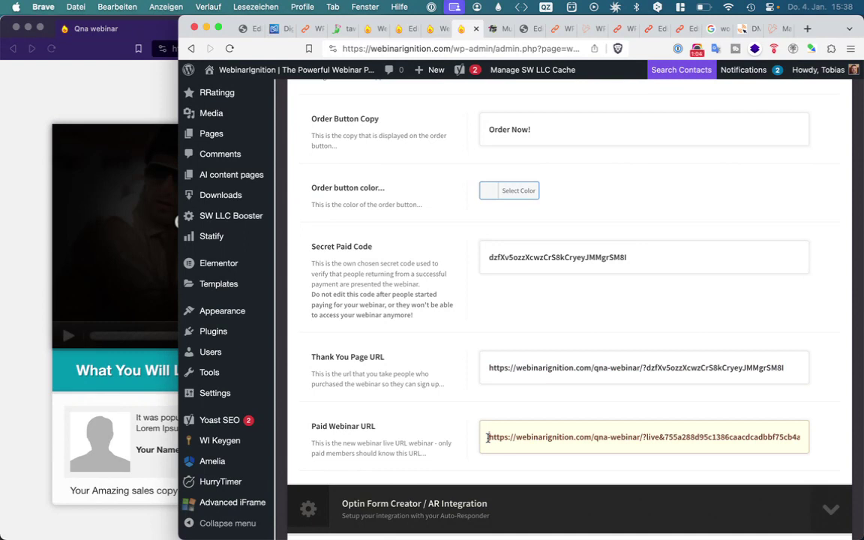
- Copy the full Thank You Page URL containing the secret paid code
drag(383, 367, 301, 364)
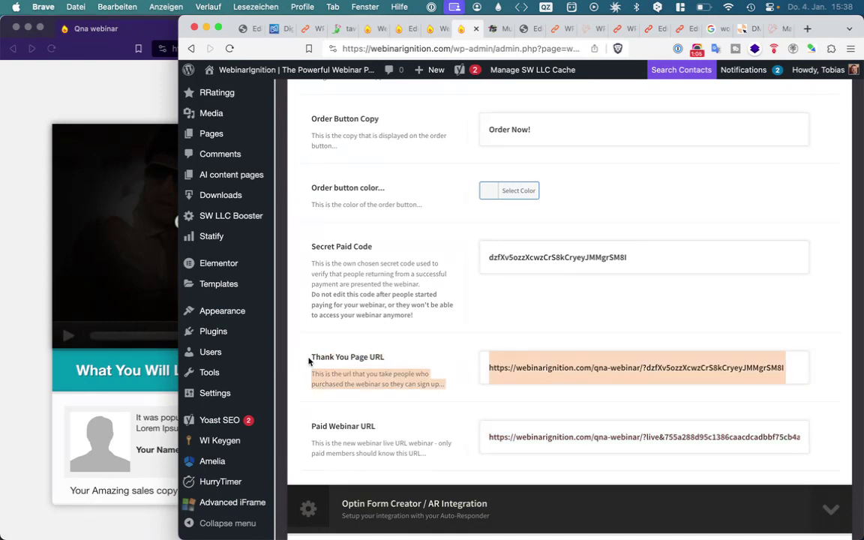
triple_click(310, 358)
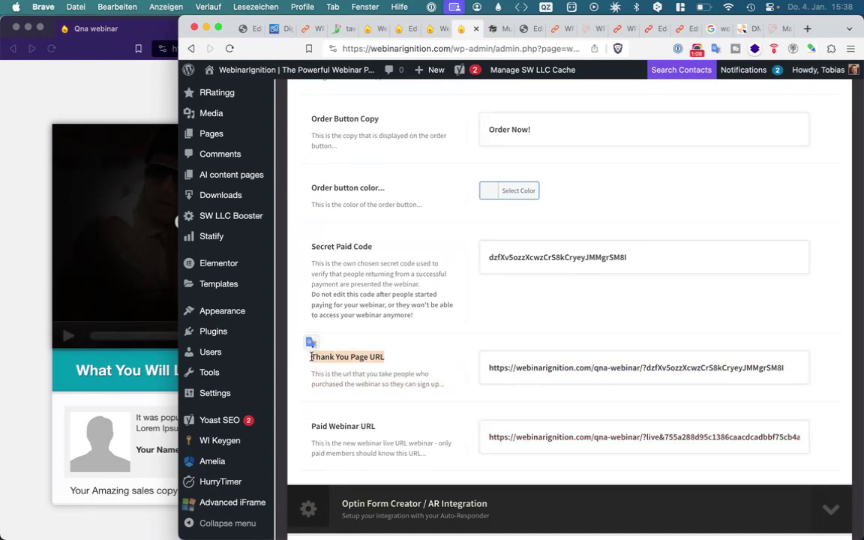
click(312, 357)
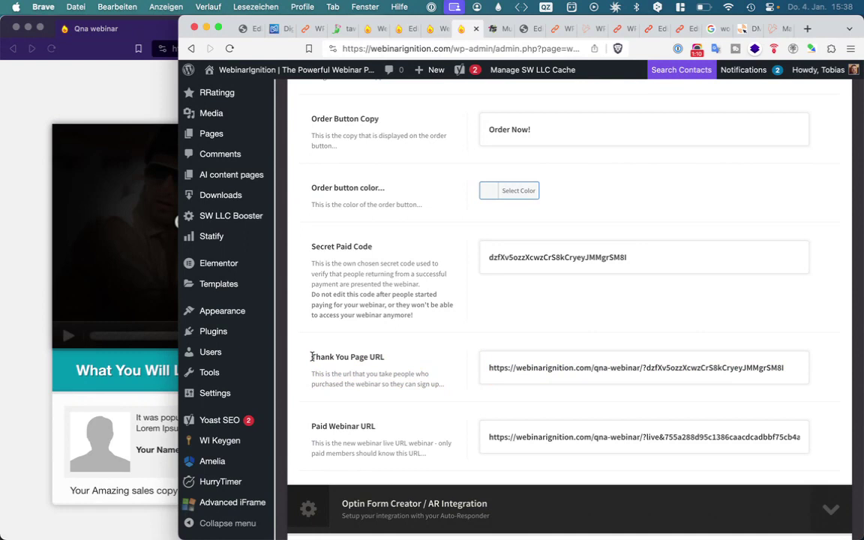
double_click(558, 370)
key(super+a)
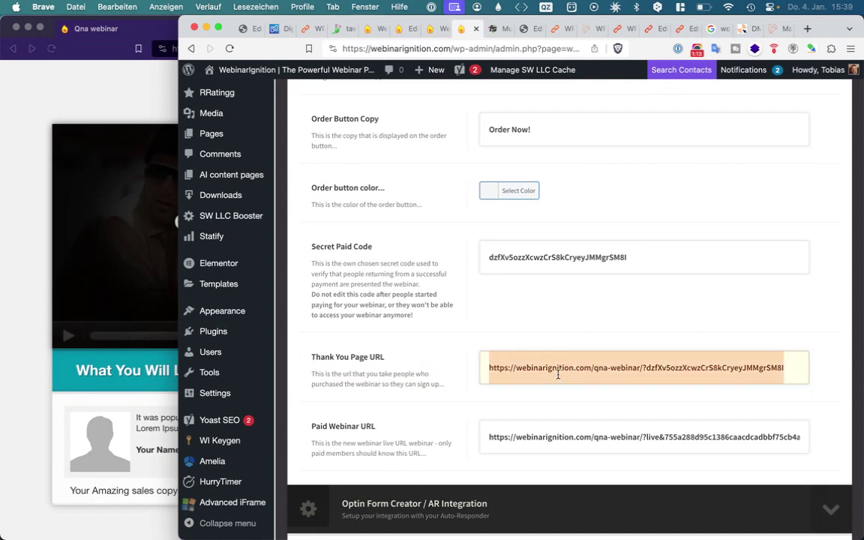
key(super+c)
click(127, 100)
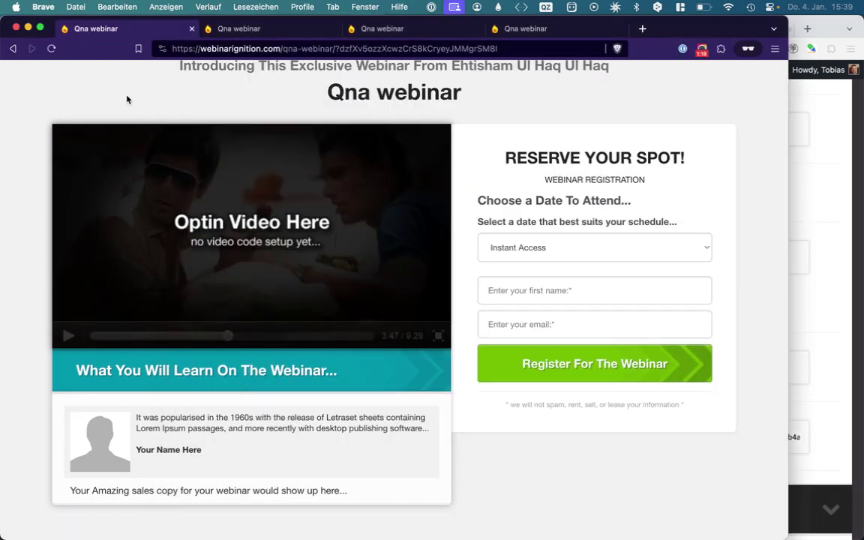
- Load the copied thank-you URL in a new private tab
key(super+t)
key(super+v)
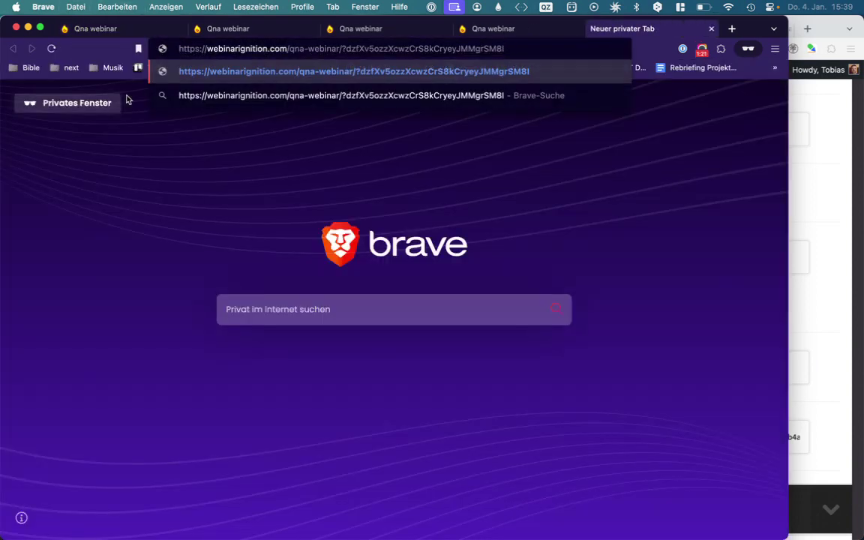
key(Return)
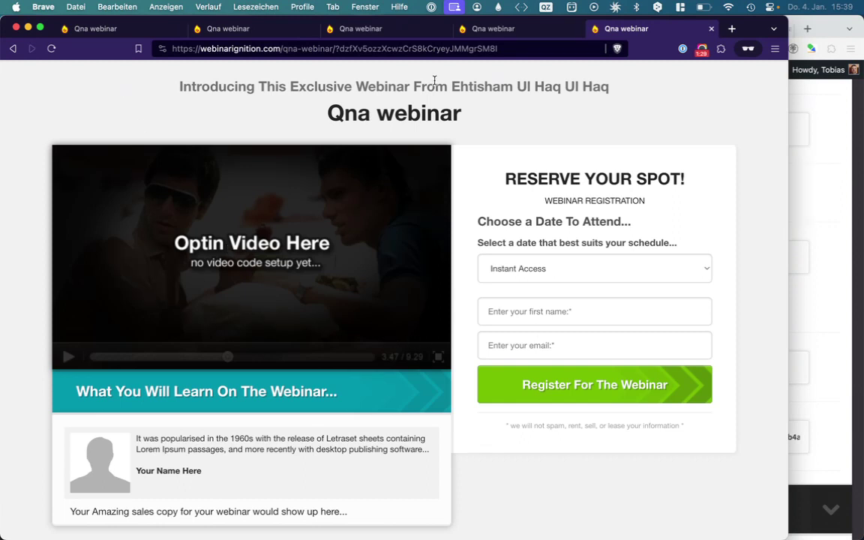
click(542, 45)
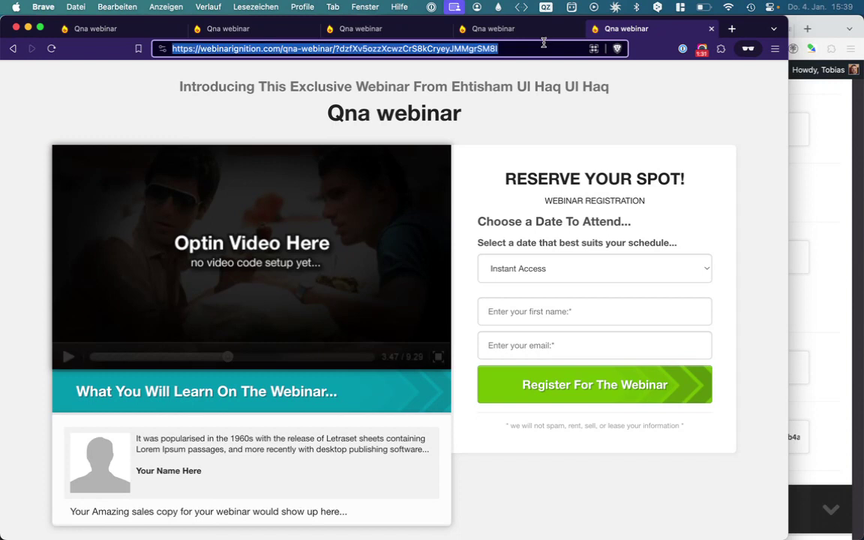
- Pick Thu January 4, 2024 at 4:00 pm as the webinar date and check the name and email fields
click(531, 309)
click(531, 276)
click(533, 288)
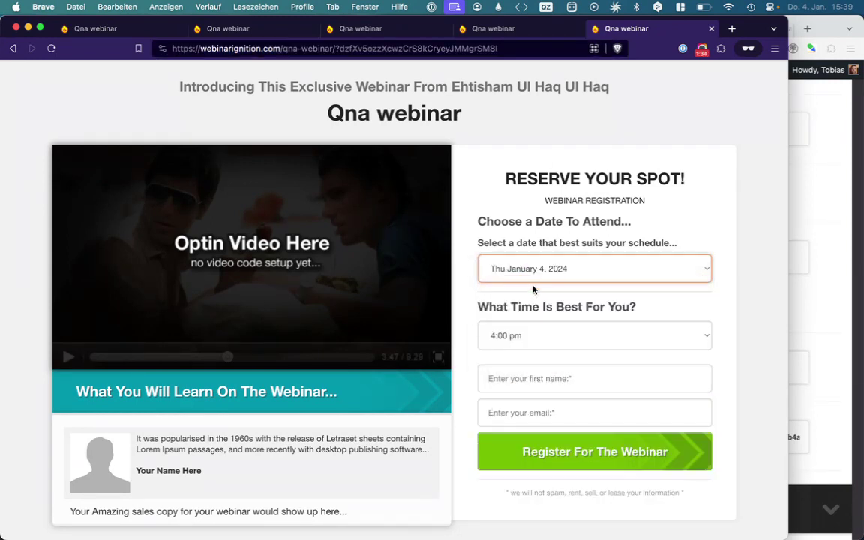
click(539, 384)
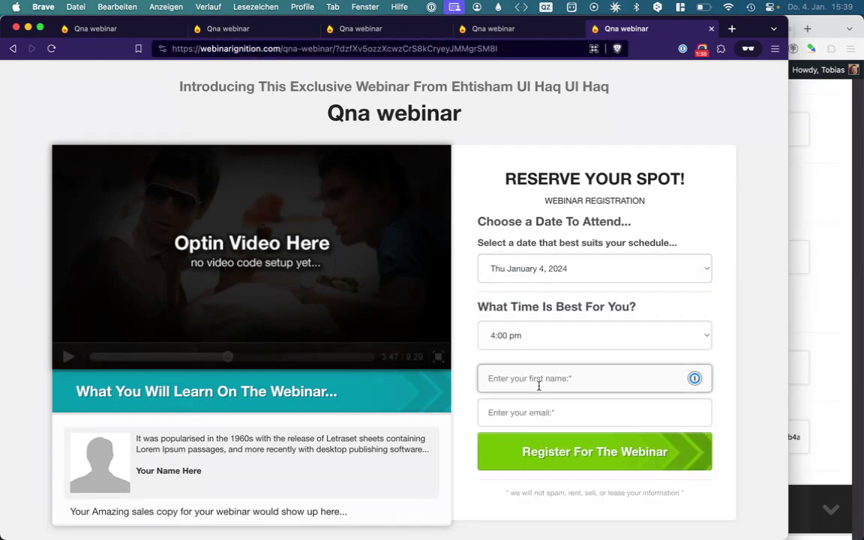
click(546, 411)
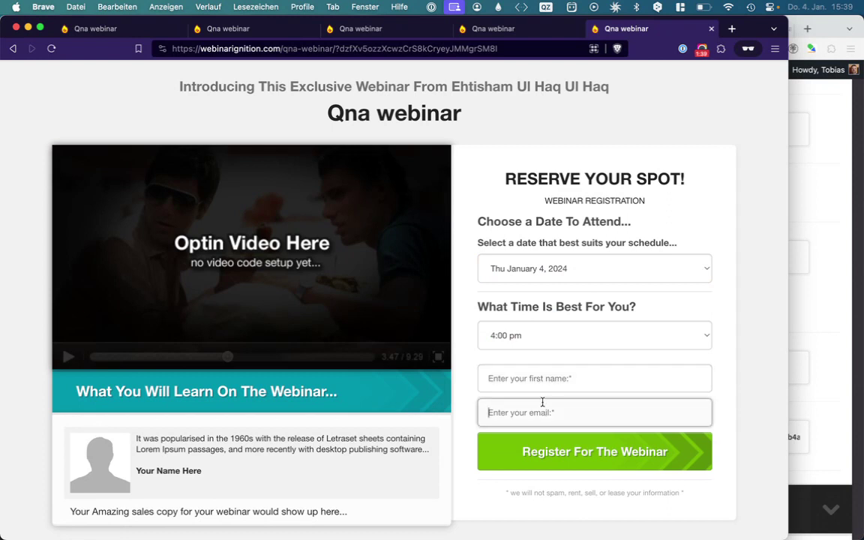
click(535, 381)
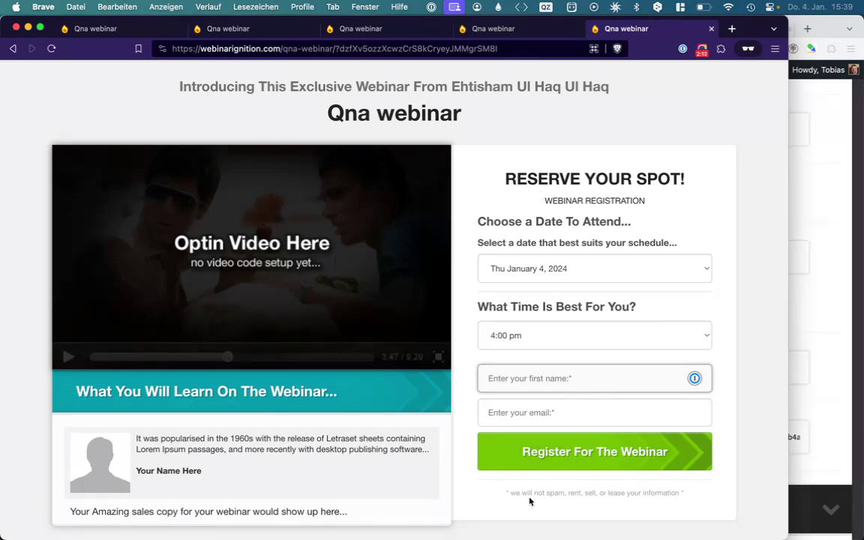
click(852, 173)
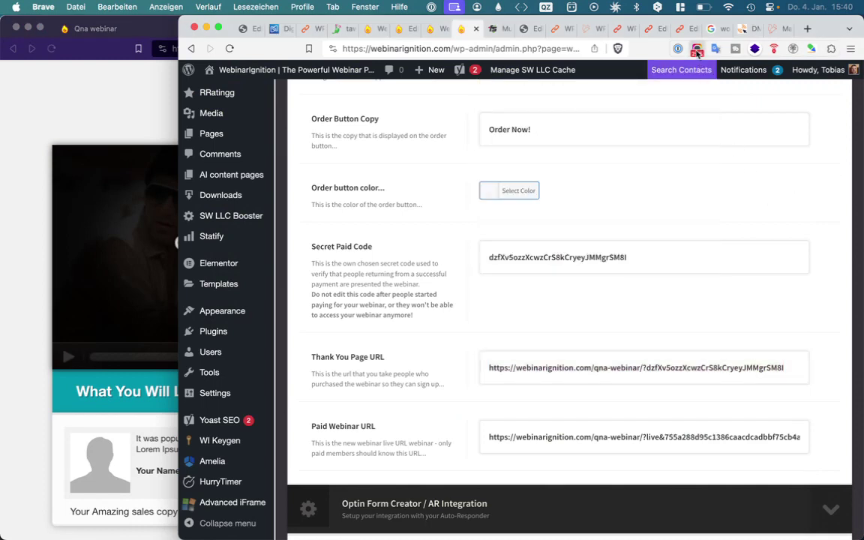
click(697, 50)
- Show the 'test autofill paid' page and inspect the prefilled values in its registration form fields
click(582, 164)
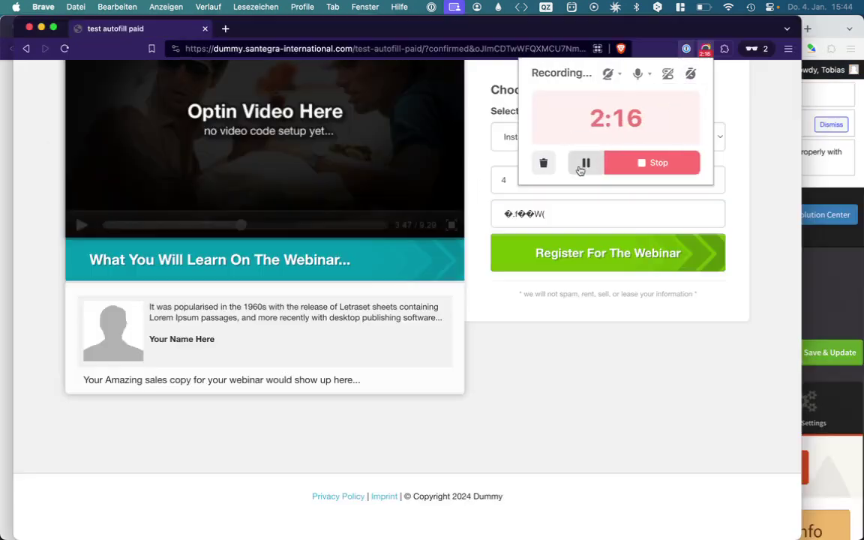
click(523, 328)
scroll(524, 330, up, 1)
scroll(524, 330, up, 3)
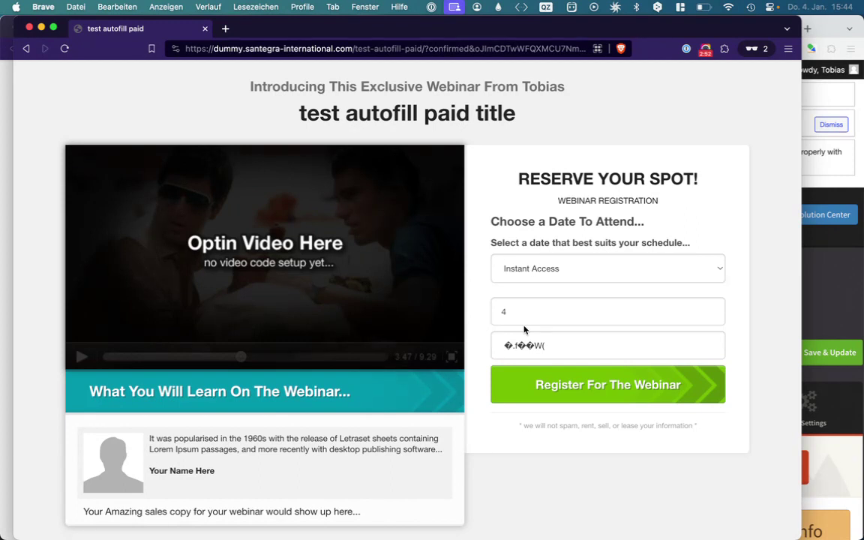
triple_click(624, 337)
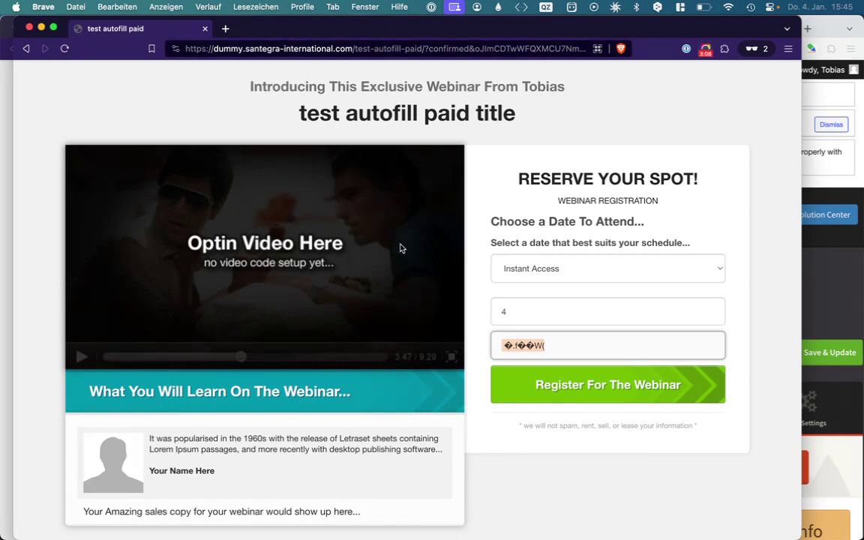
drag(491, 219, 584, 413)
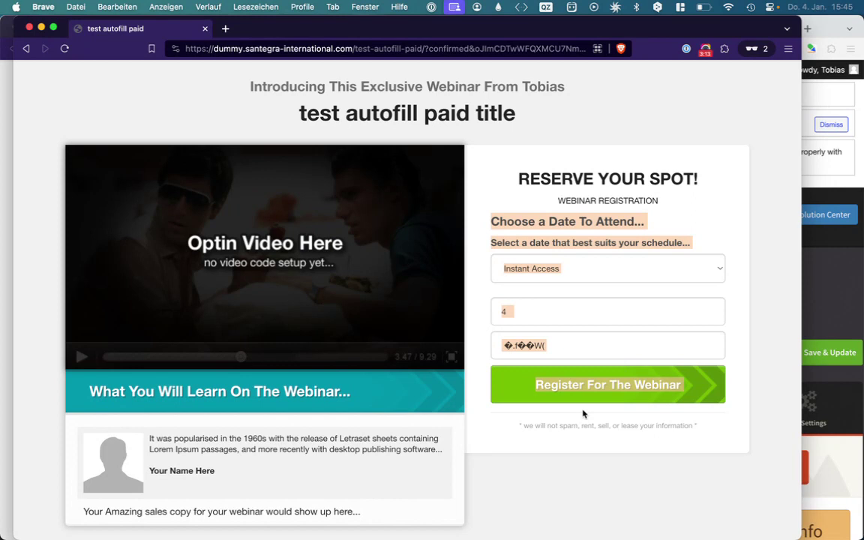